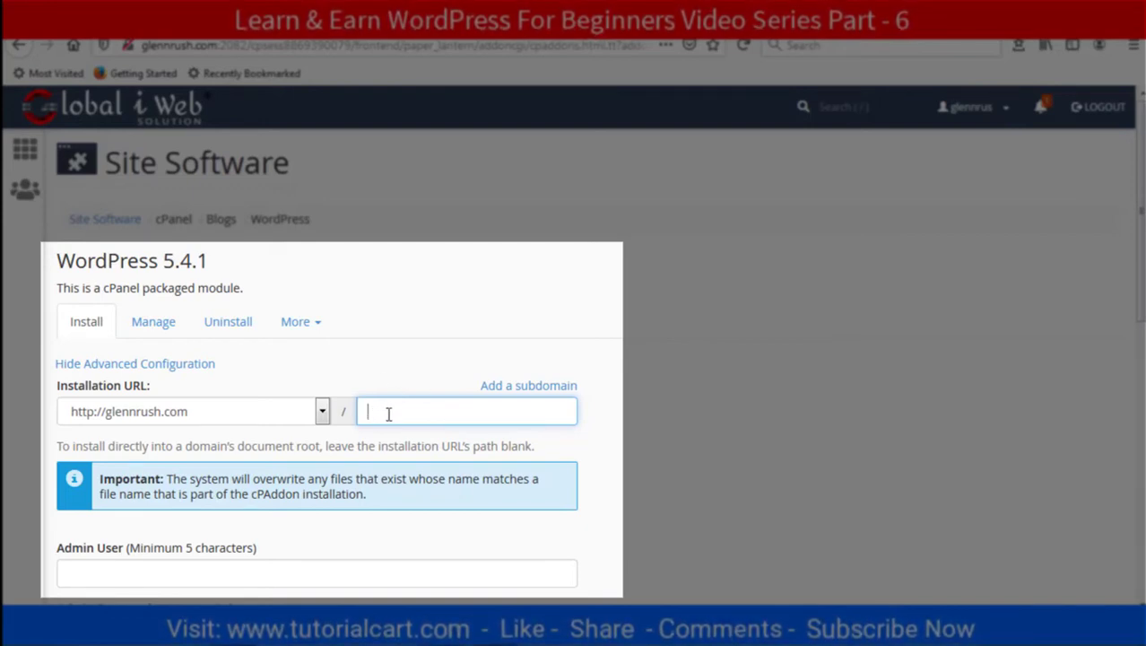
Enter 'admin' as the WordPress admin username, dismissing the browser's insecure-login warning
scroll(402, 406, "down", 4)
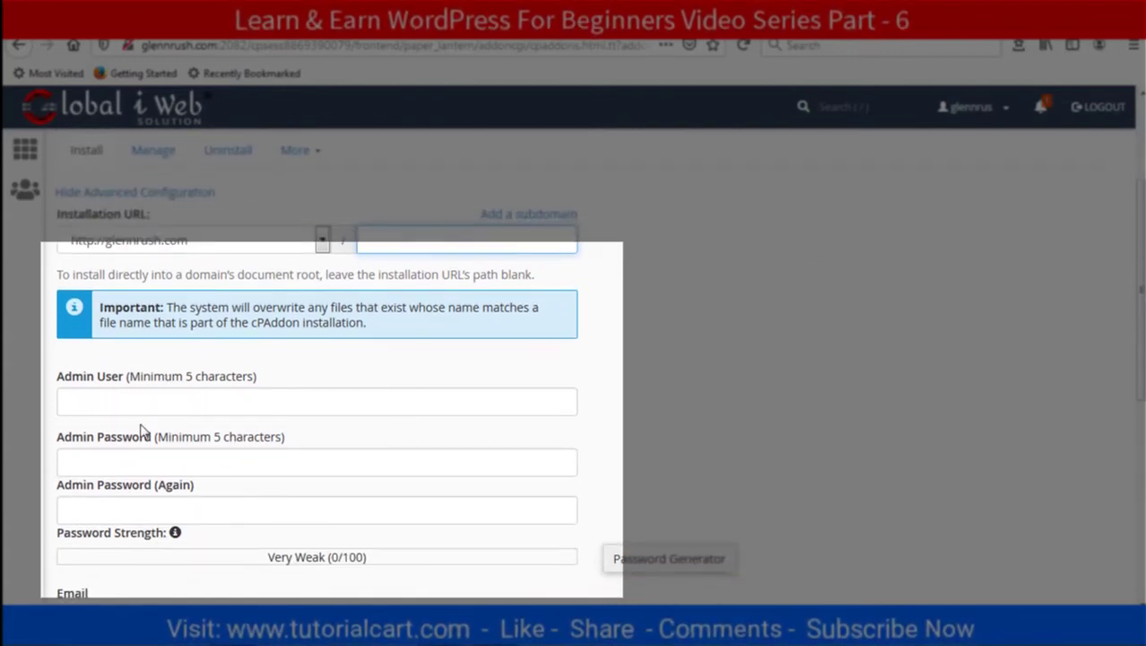
left_click(139, 401)
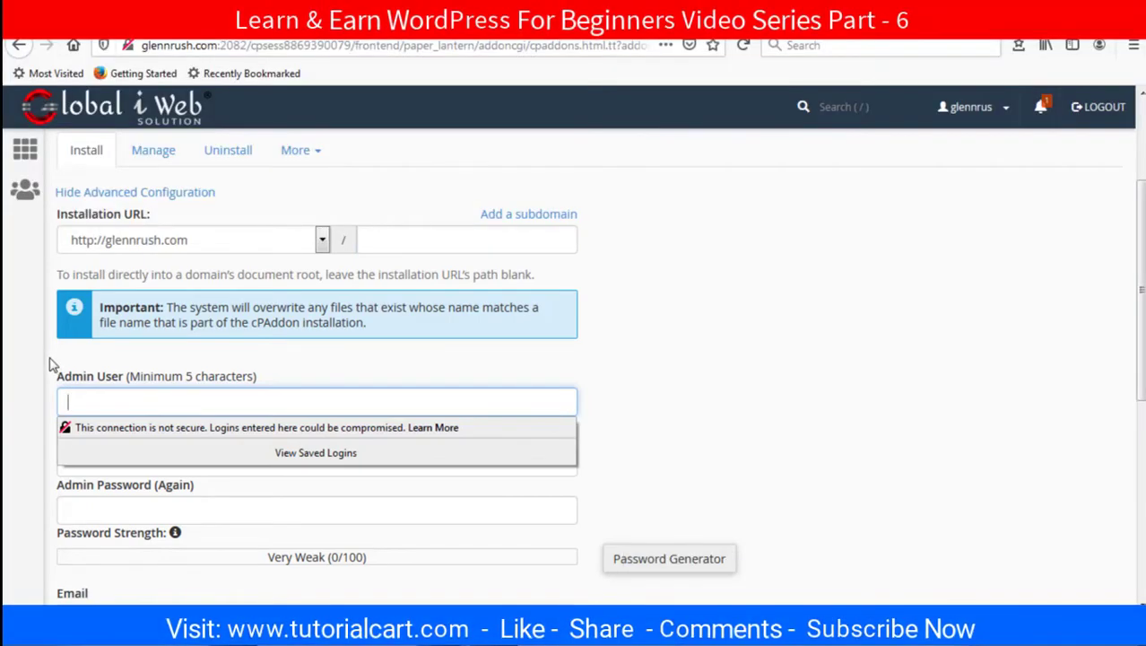
left_click(51, 365)
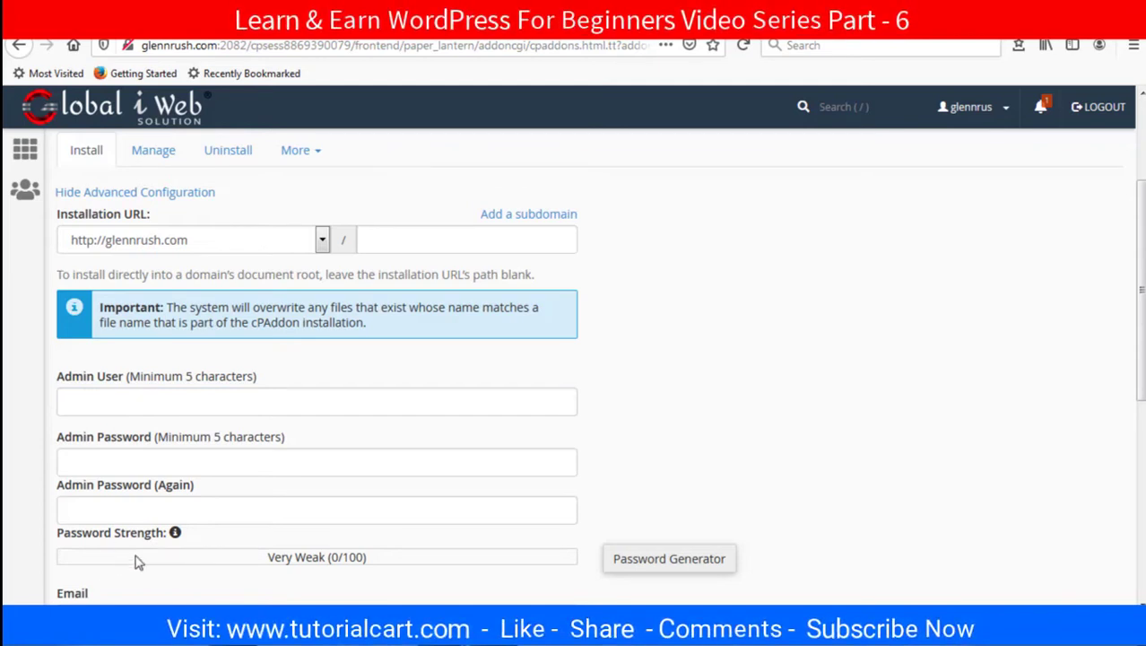
scroll(138, 558, "down", 3)
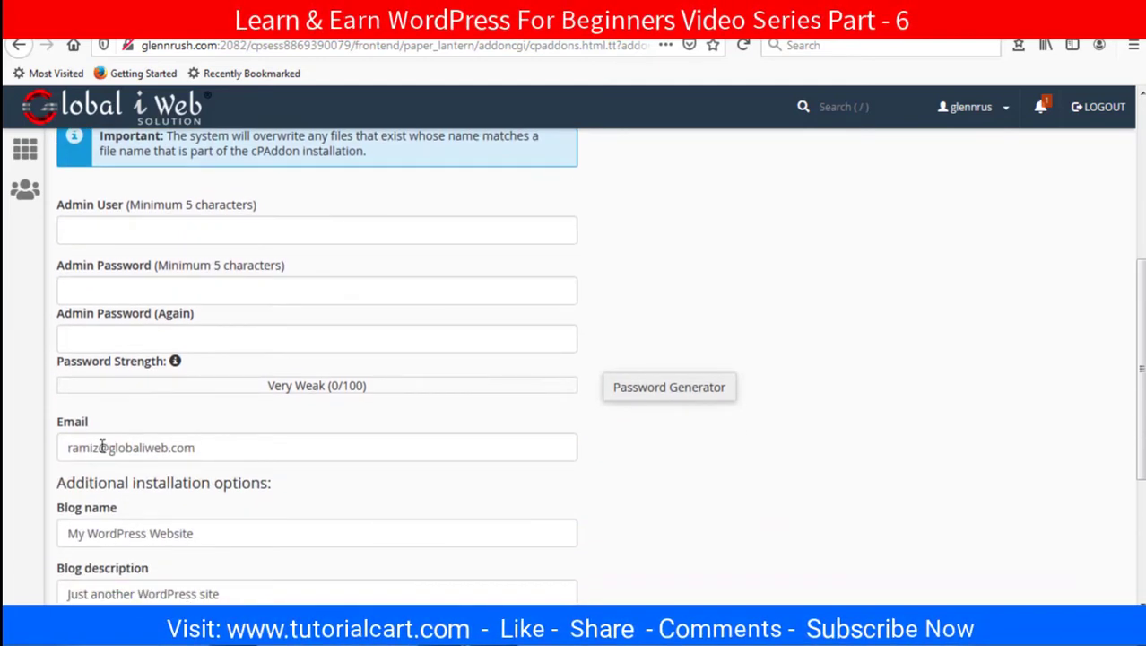
scroll(182, 441, "up", 6)
scroll(341, 426, "down", 3)
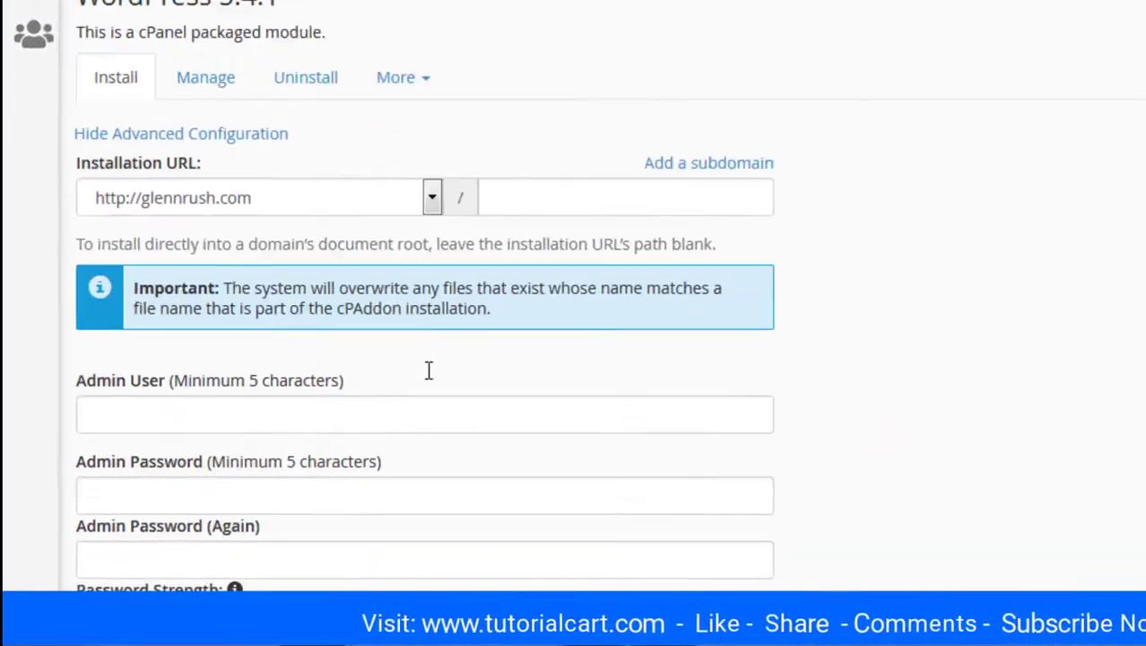
left_click(289, 307)
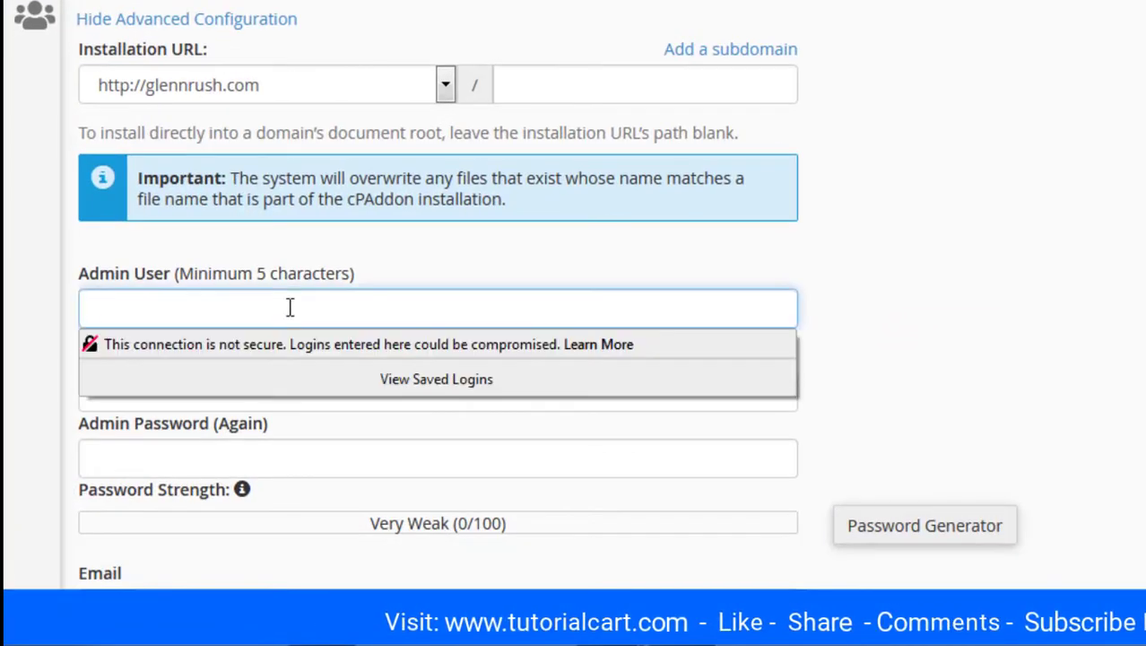
type("admin")
key("Tab")
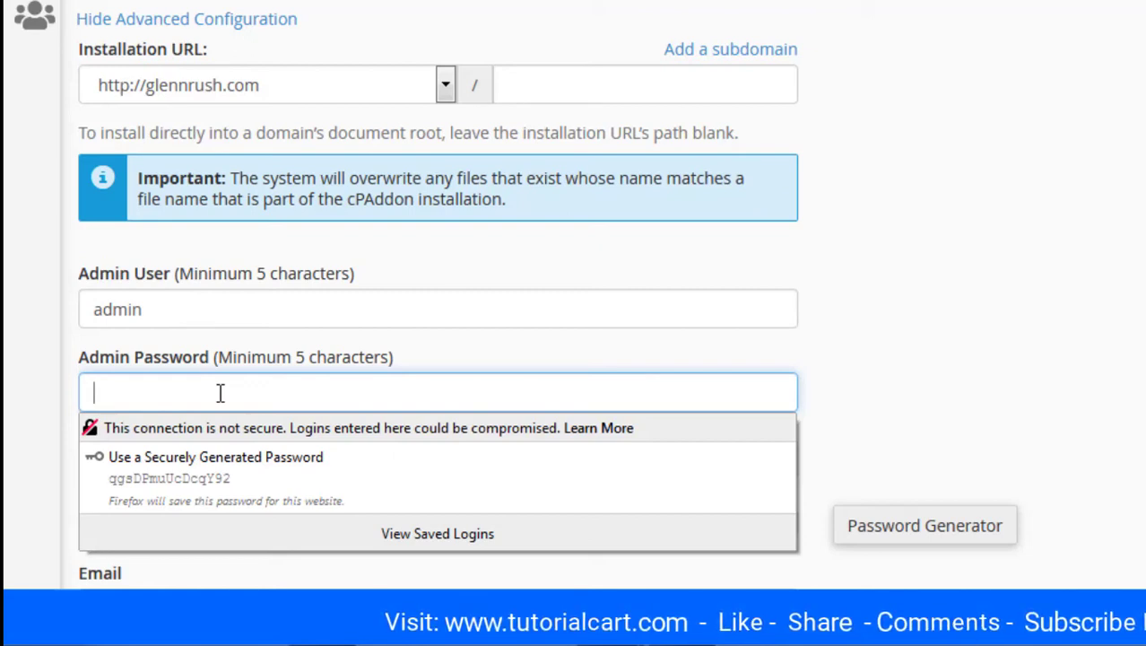
Paste and extend the admin password to a Very Strong (97/100) rating, then confirm it
key("ctrl+v")
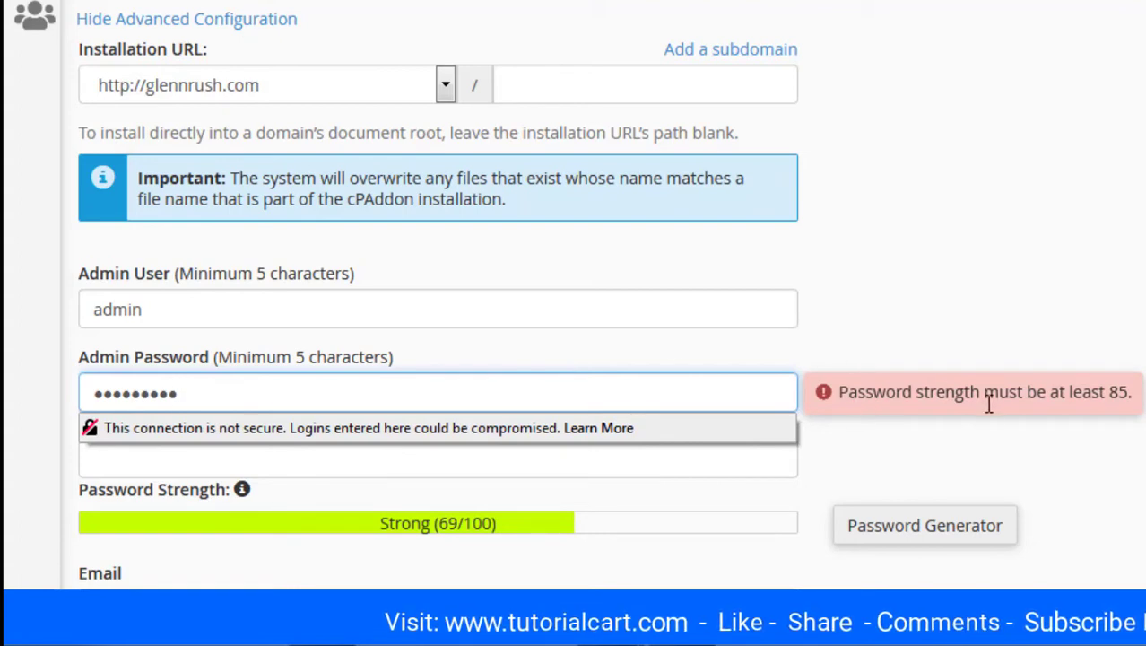
left_click(708, 394)
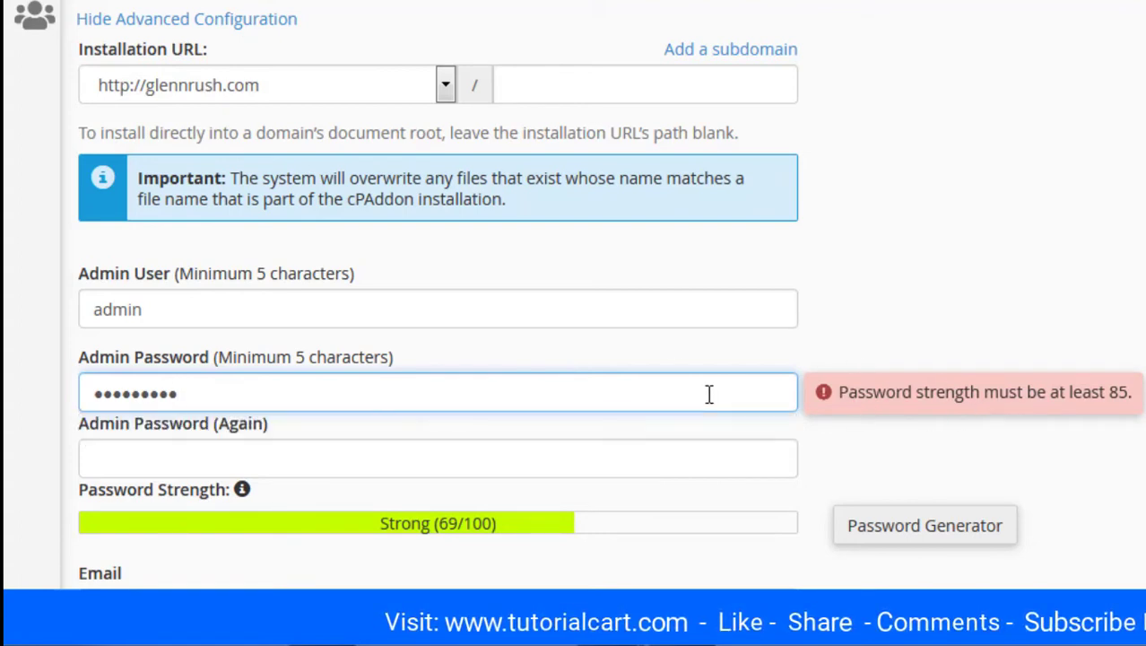
type("11")
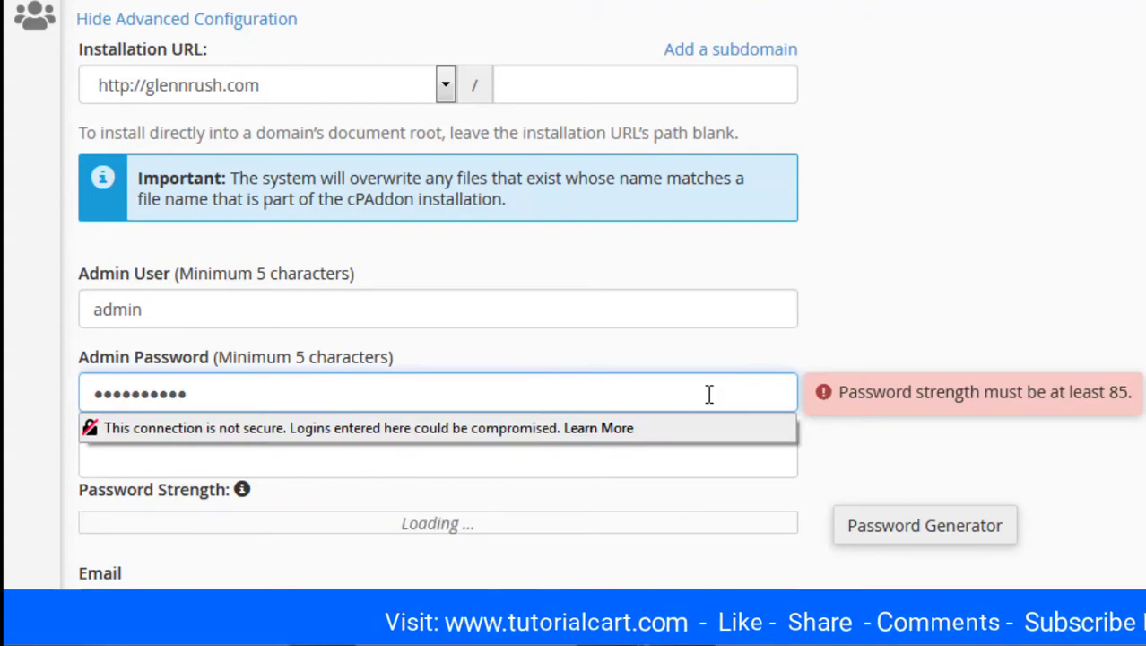
type("1")
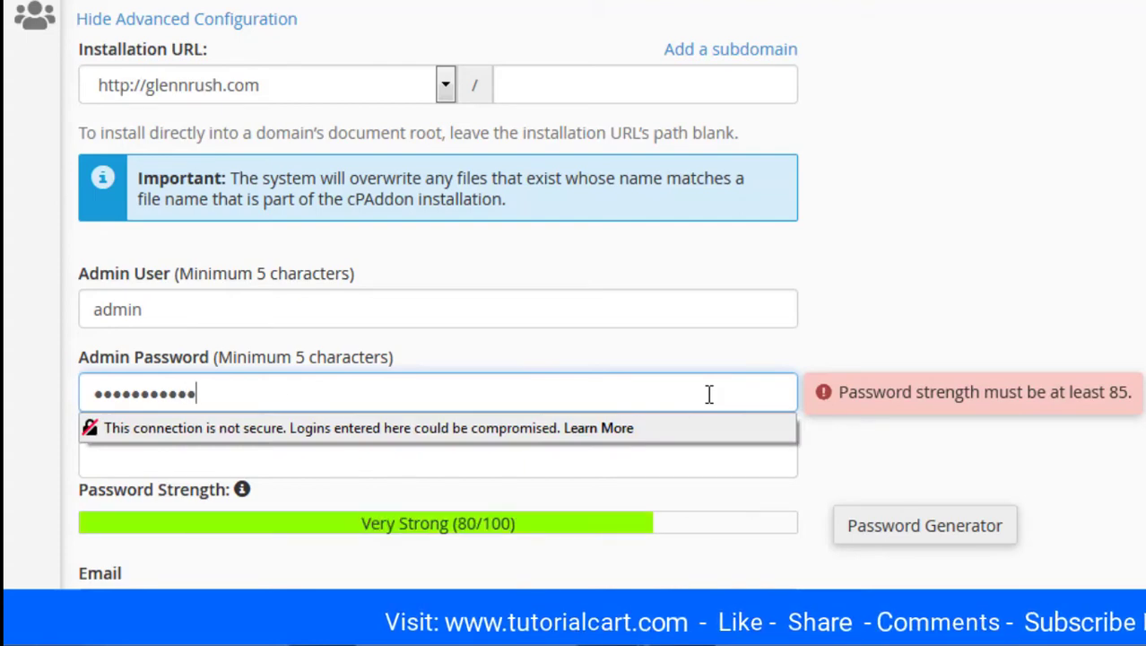
key("Tab")
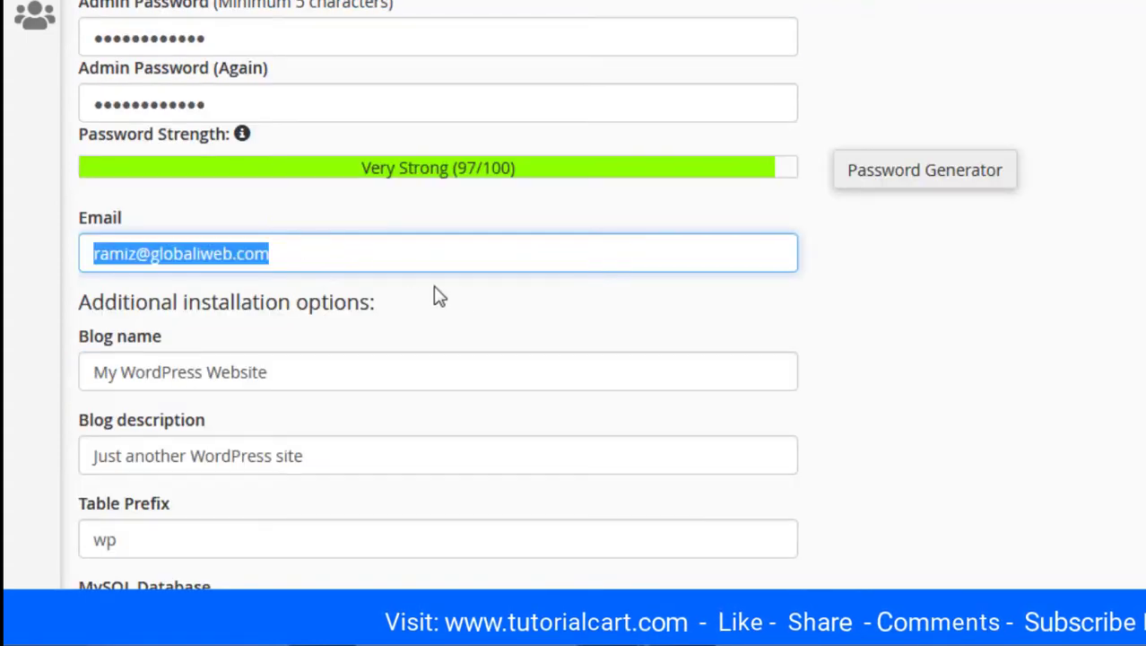
scroll(460, 301, "down", 2)
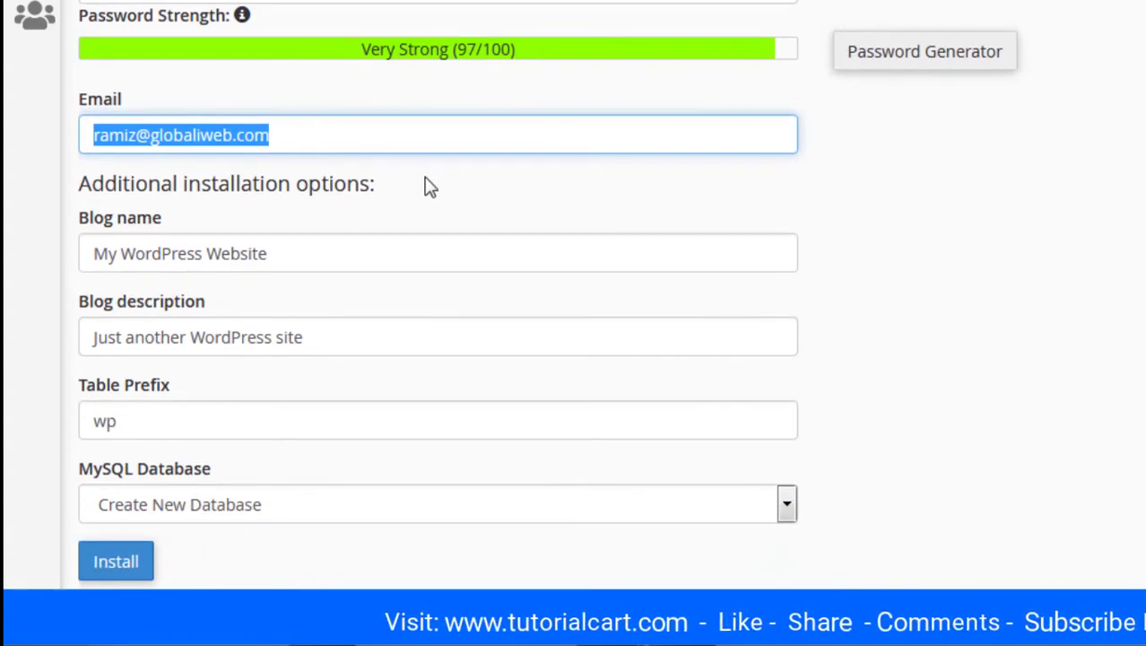
scroll(428, 186, "down", 1)
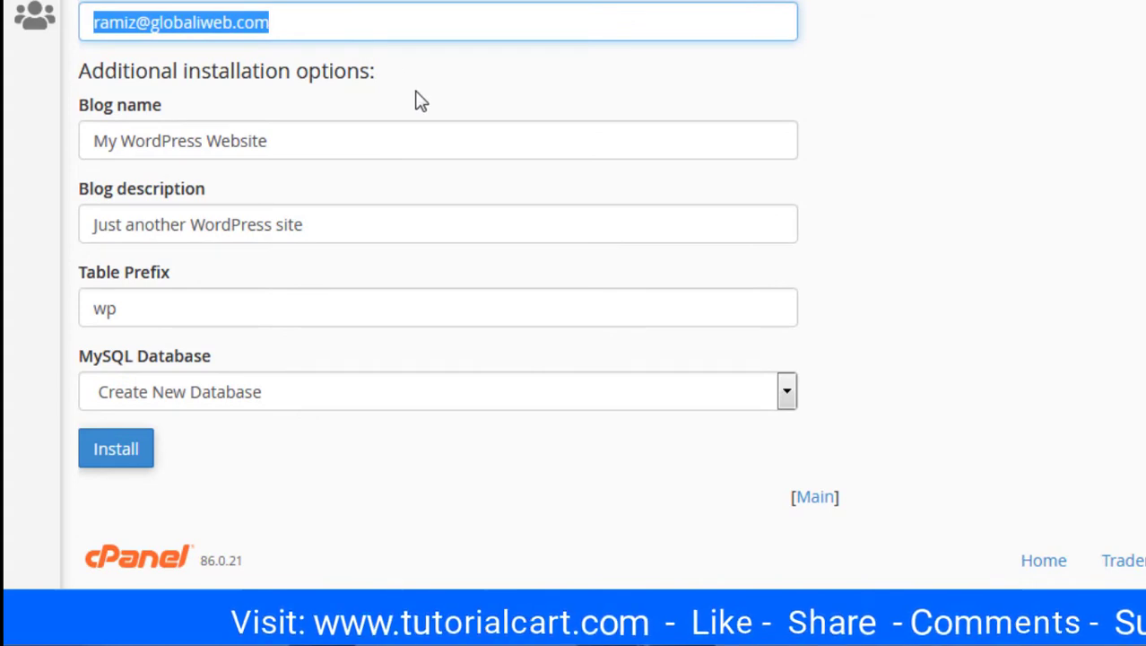
Replace the wp table prefix with gr, leaving the new-database option unchanged
left_click(150, 302)
double_click(127, 310)
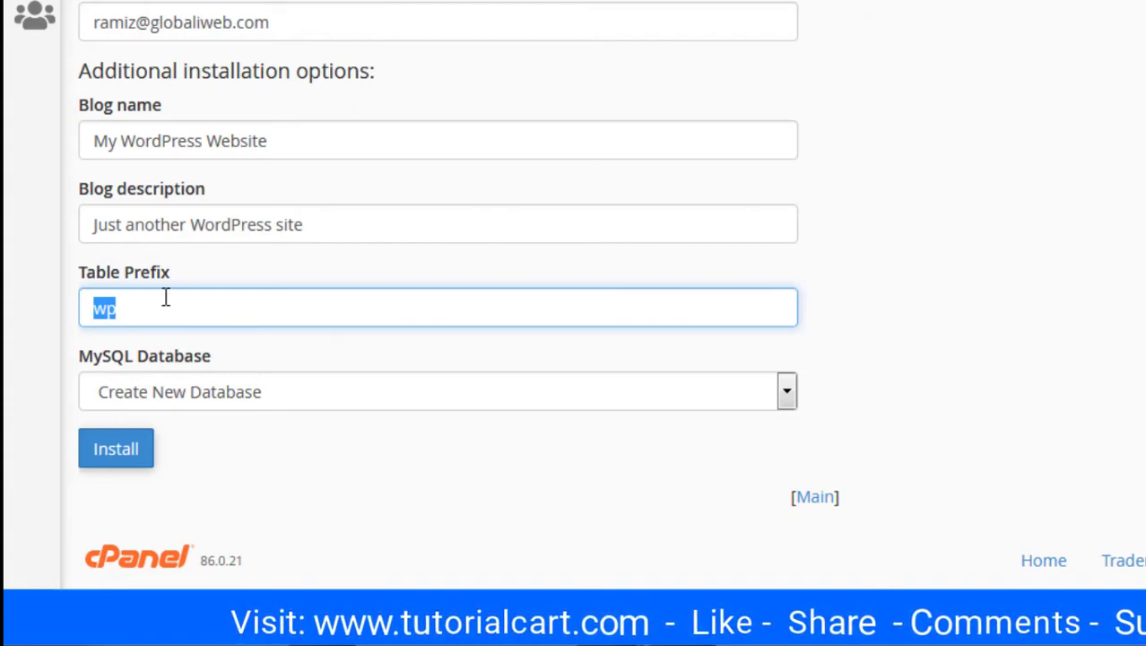
type("gr")
key("Tab")
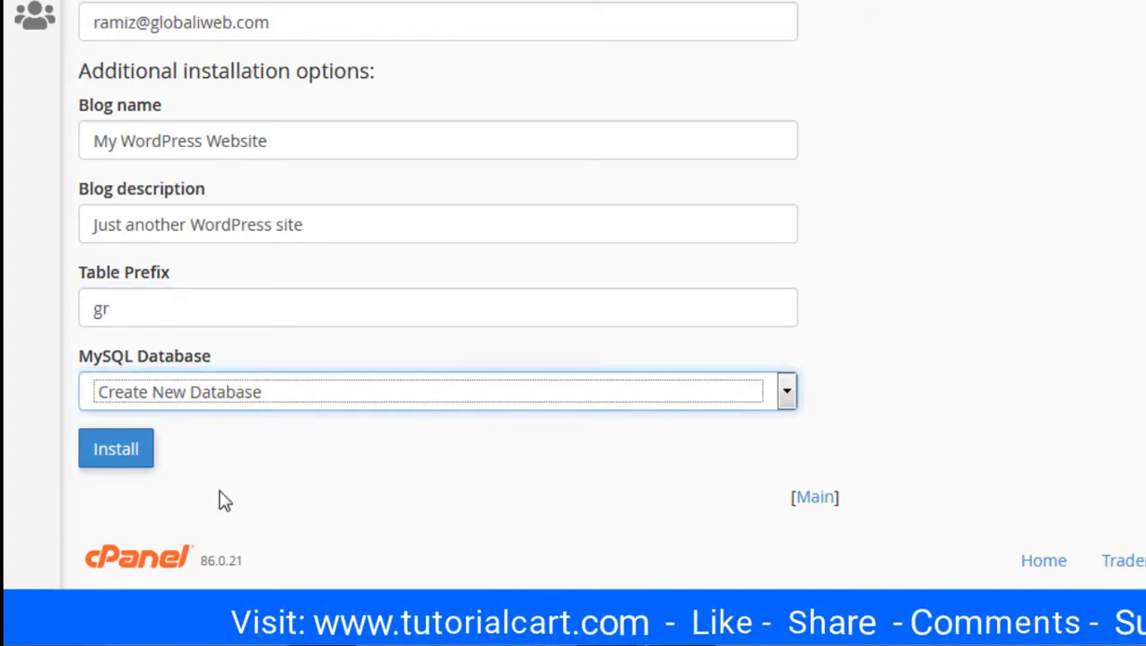
left_click(371, 462)
scroll(375, 462, "up", 10)
scroll(372, 459, "up", 1)
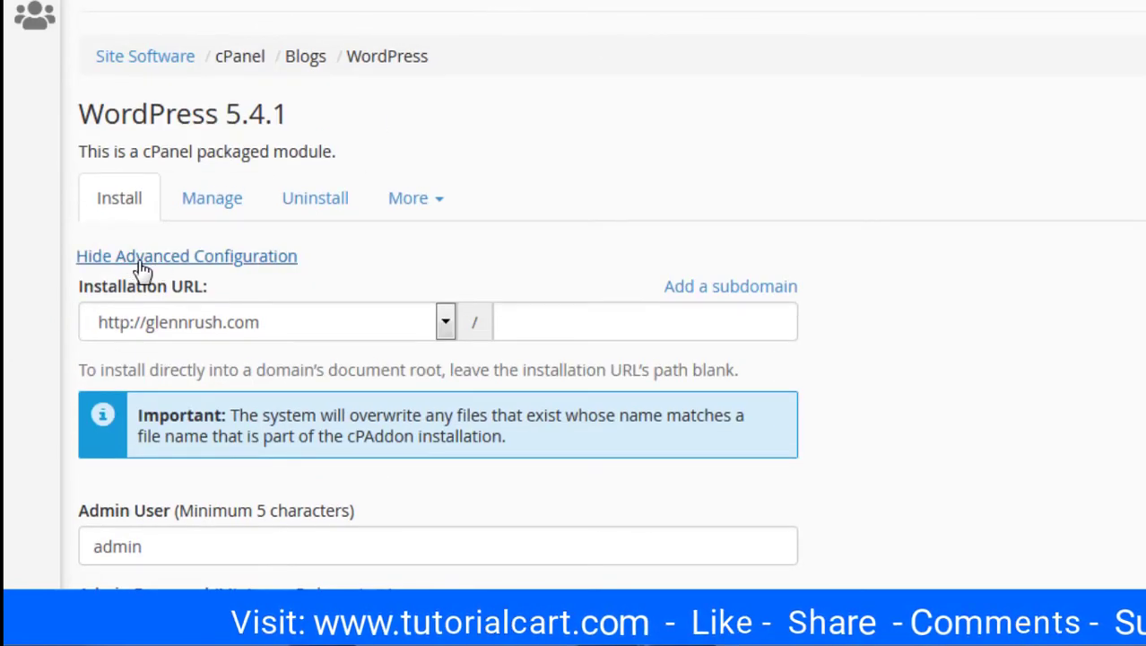
left_click(444, 322)
left_click(445, 325)
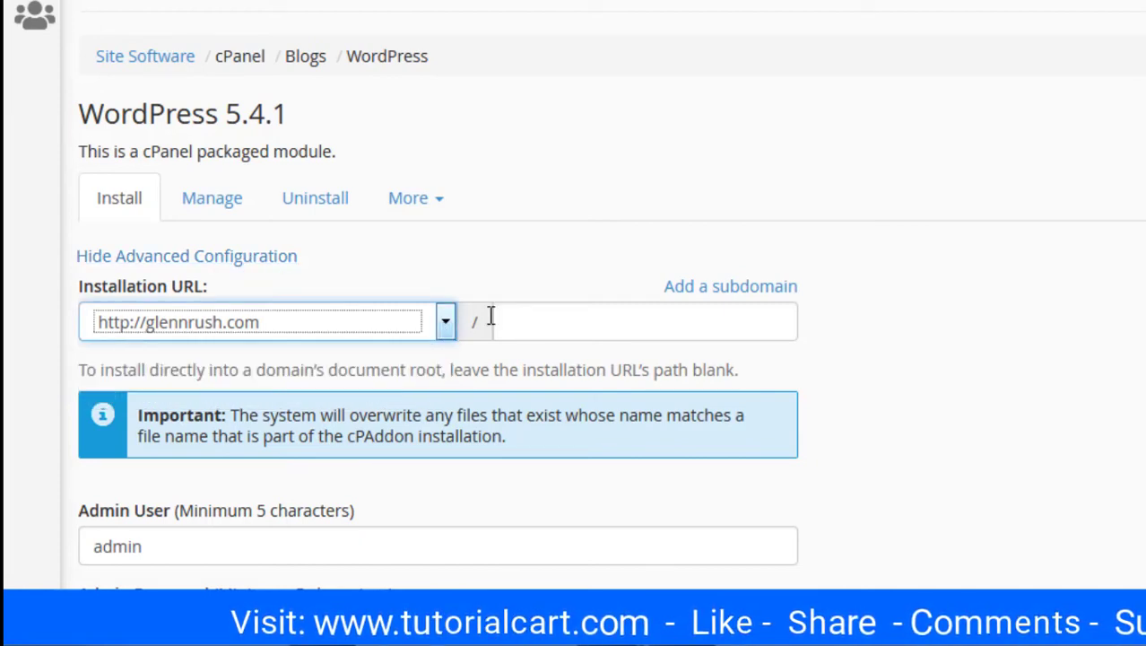
left_click(565, 321)
scroll(566, 323, "down", 3)
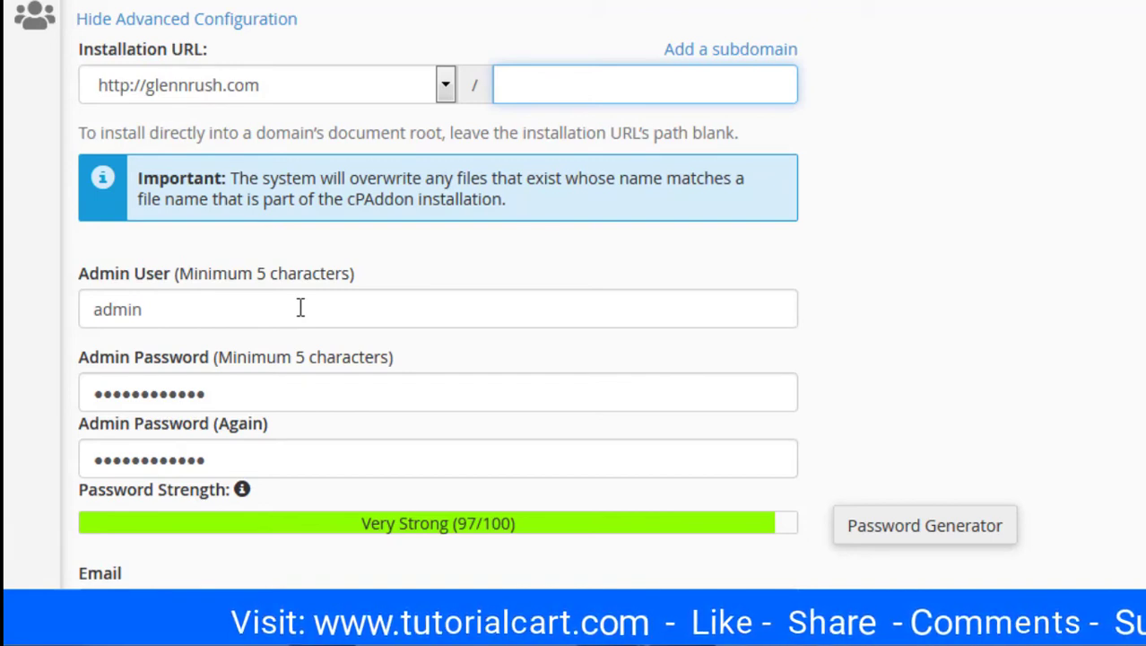
scroll(300, 307, "down", 2)
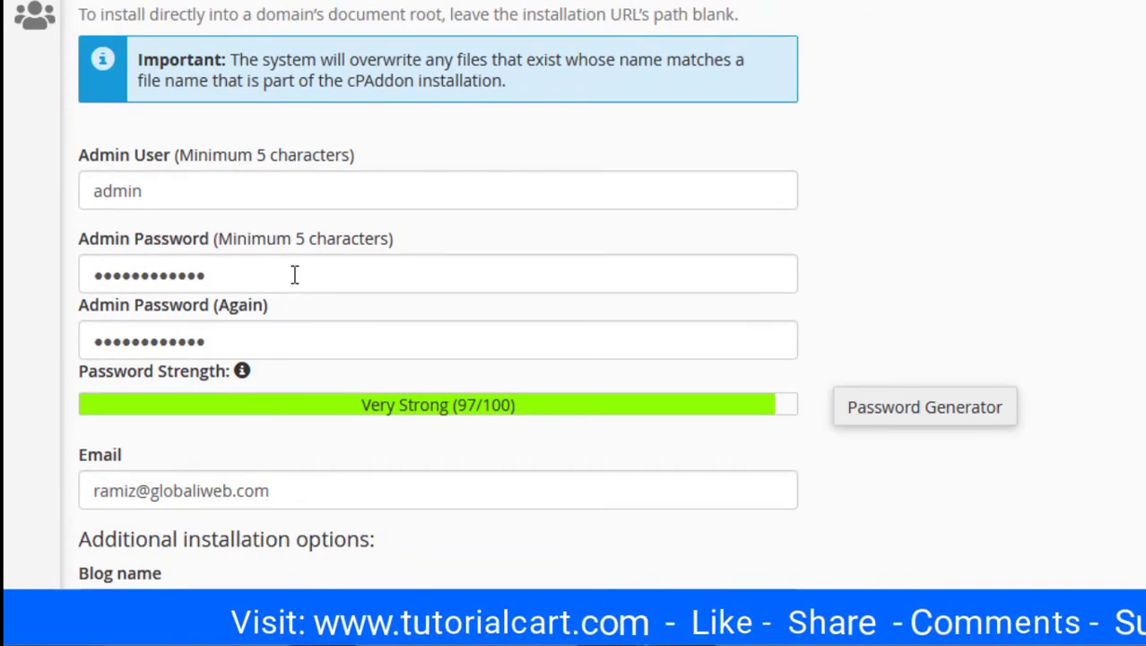
Review the admin password, admin e-mail, blog name and blog description fields
left_click(294, 274)
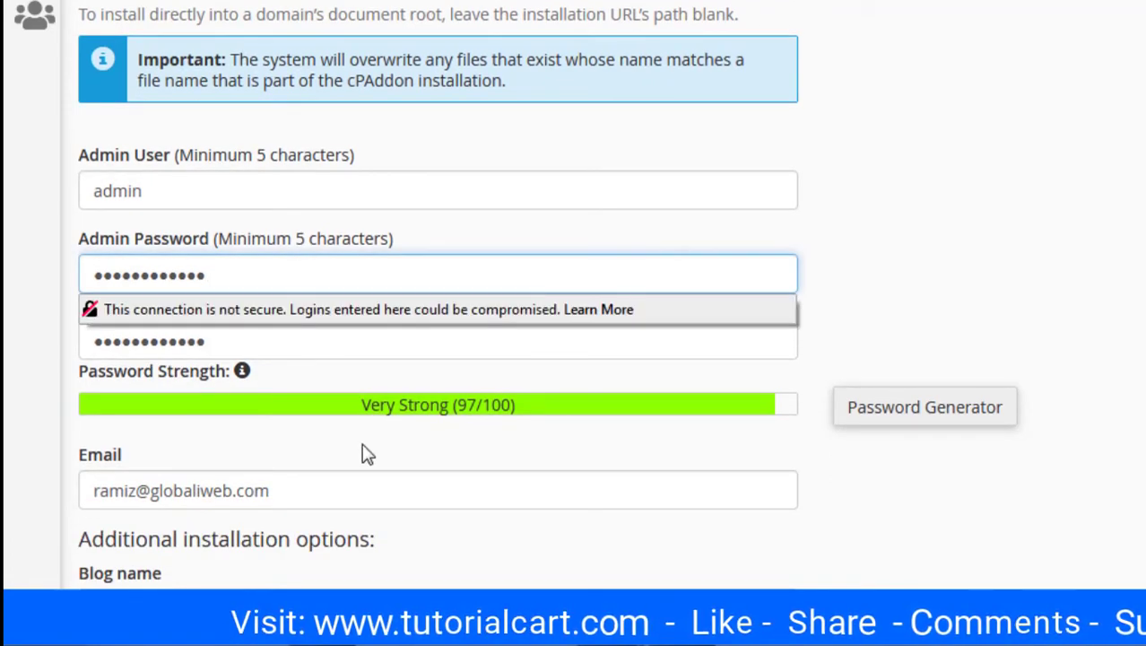
scroll(363, 449, "down", 4)
left_click(381, 372)
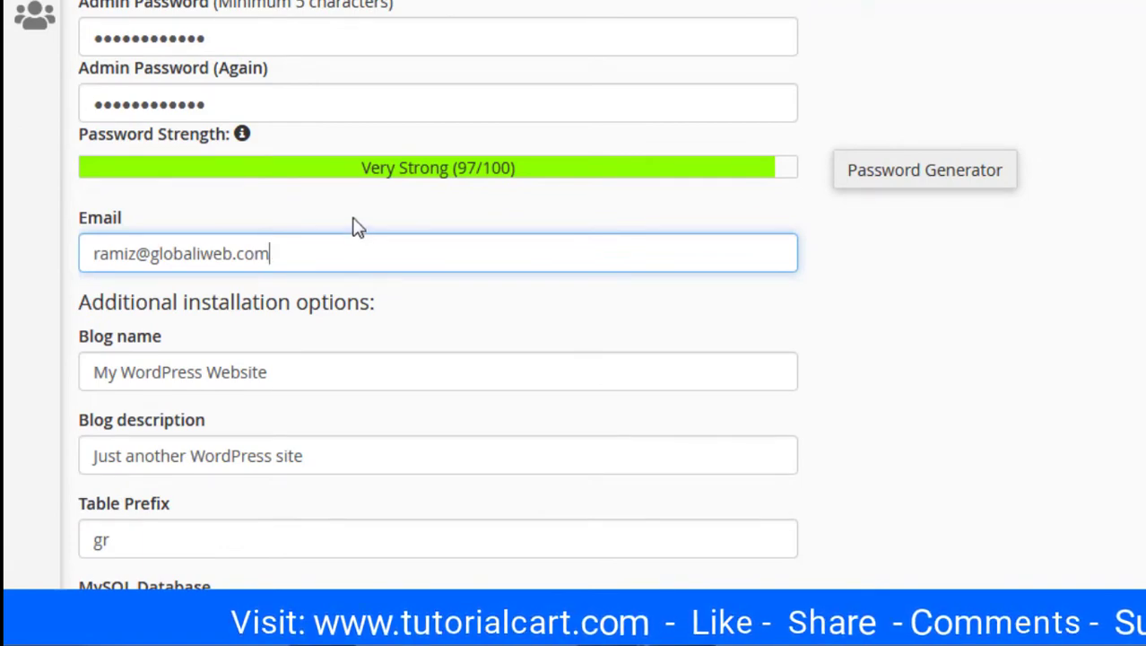
scroll(355, 225, "down", 2)
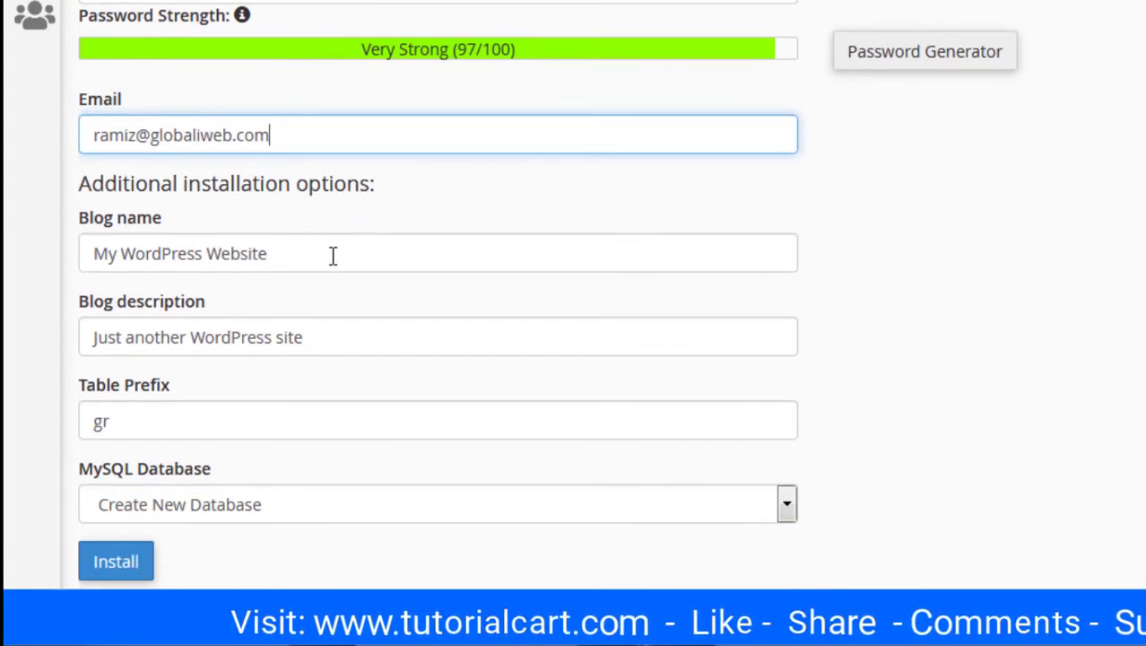
triple_click(332, 256)
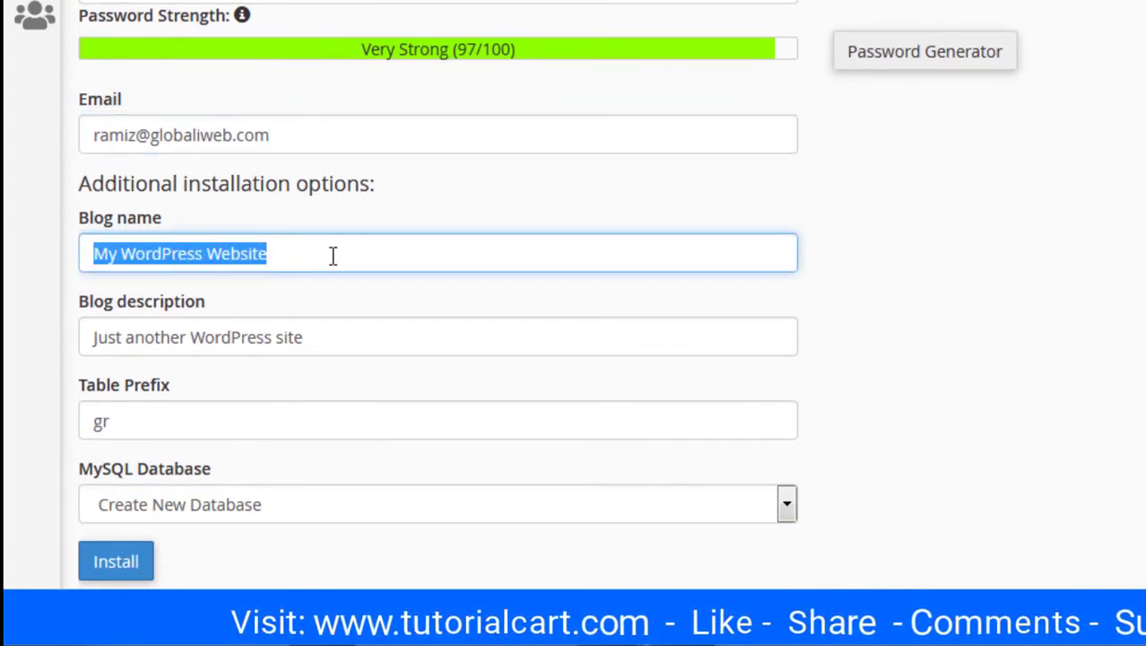
triple_click(342, 335)
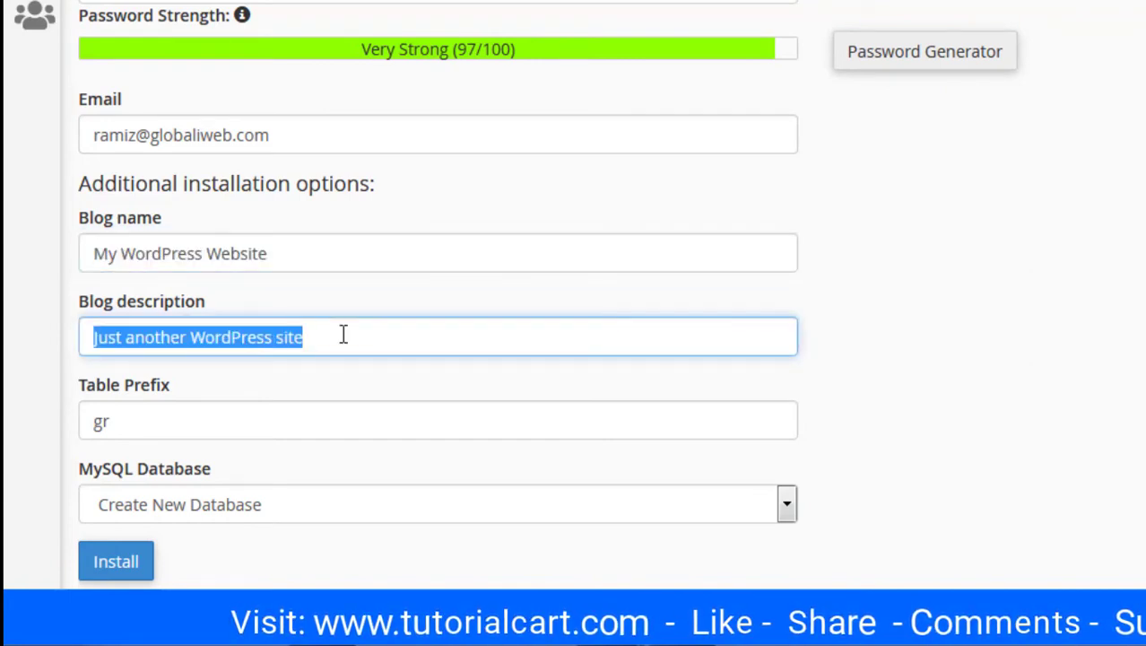
scroll(342, 334, "down", 2)
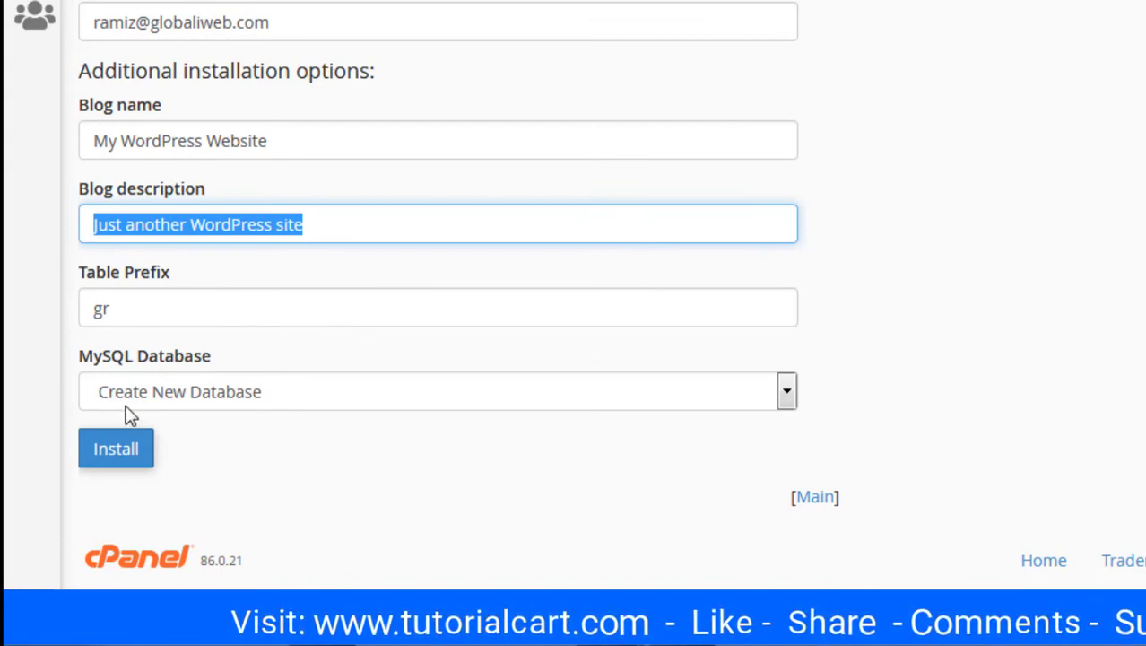
left_click(131, 456)
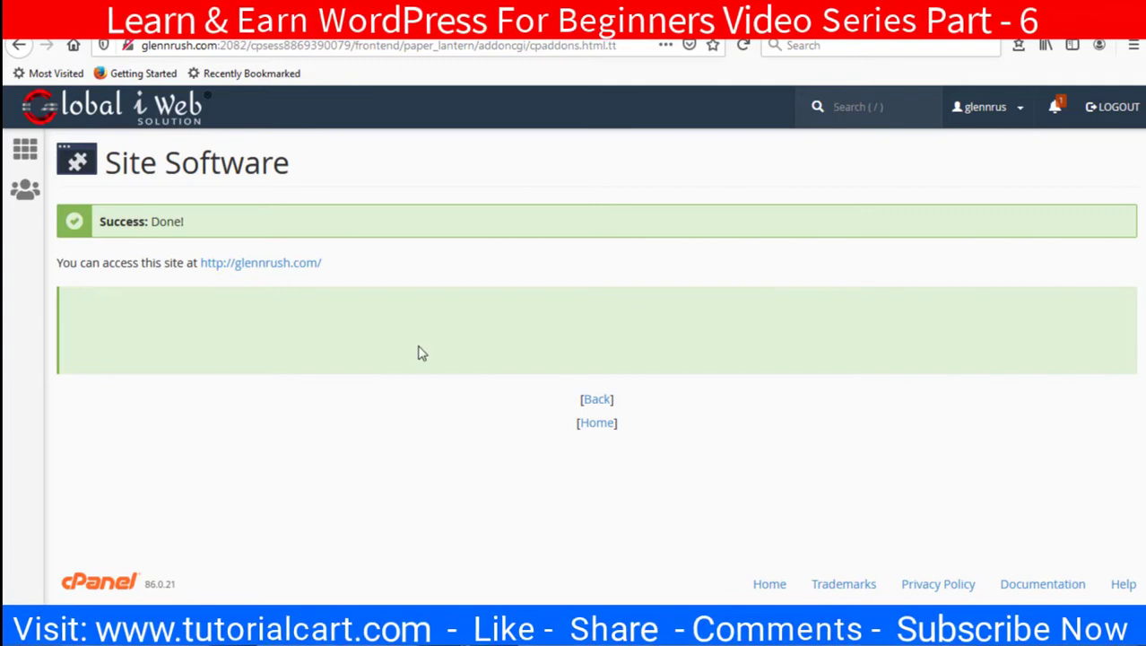
left_click(597, 425)
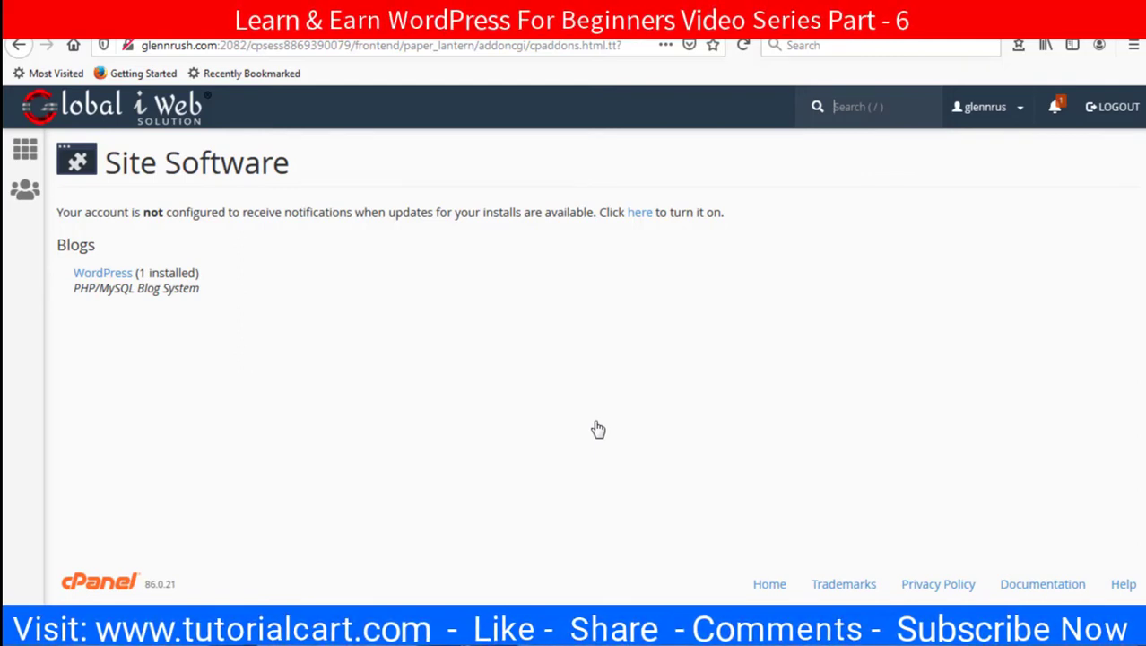
left_click(125, 281)
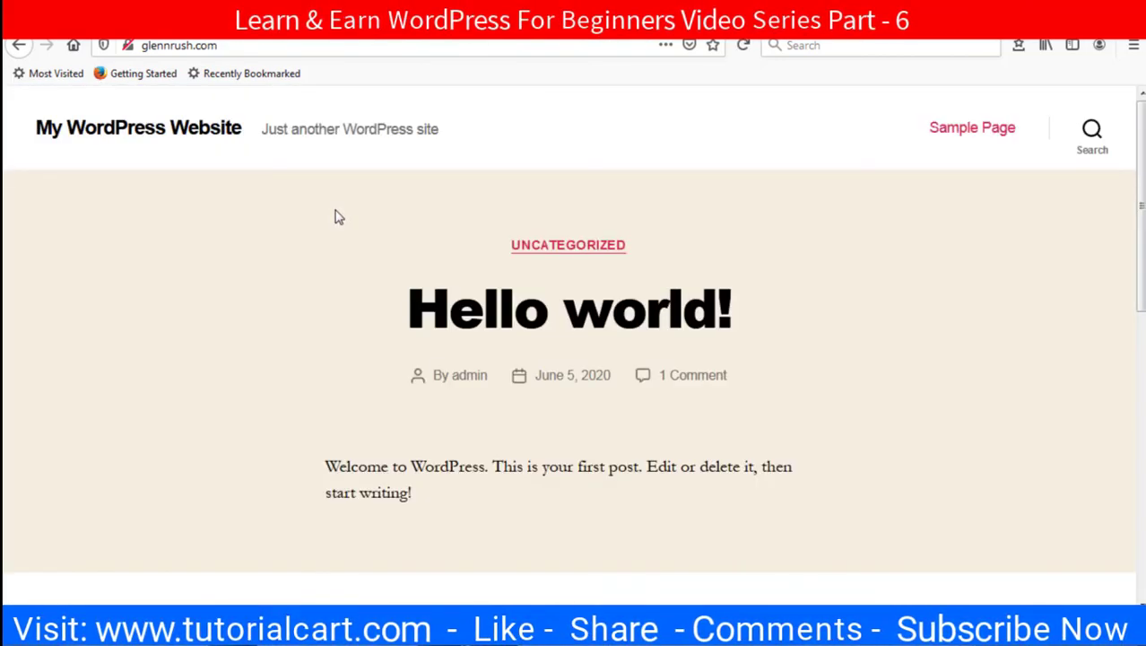
left_click(244, 49)
key("Escape")
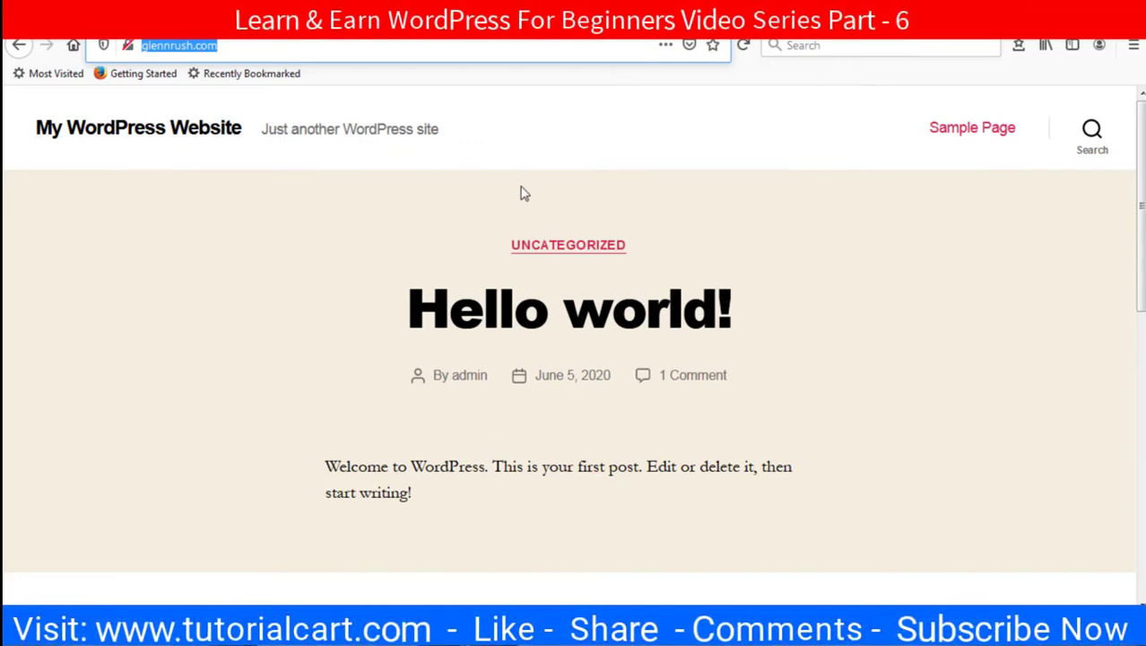
scroll(524, 194, "down", 6)
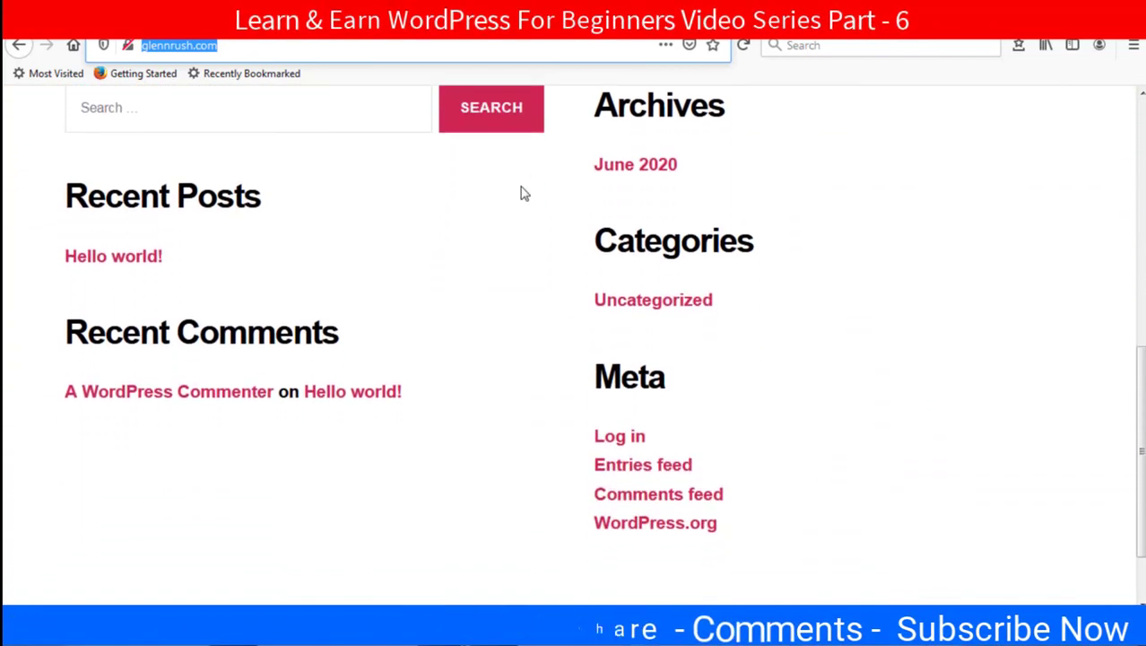
scroll(525, 194, "down", 2)
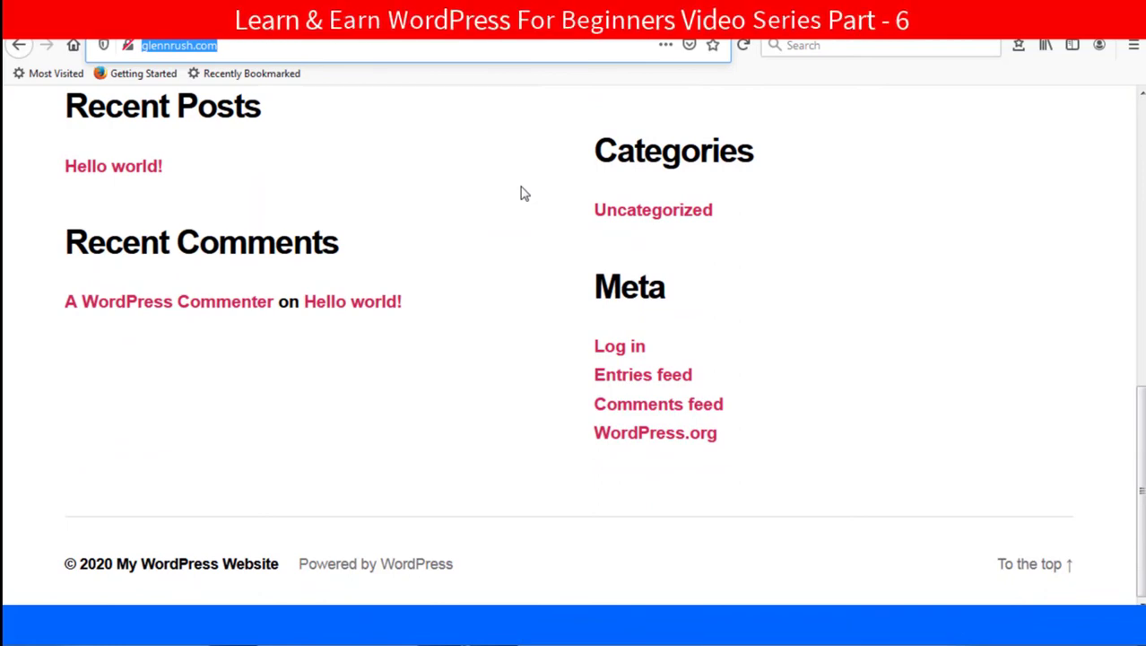
scroll(525, 194, "up", 6)
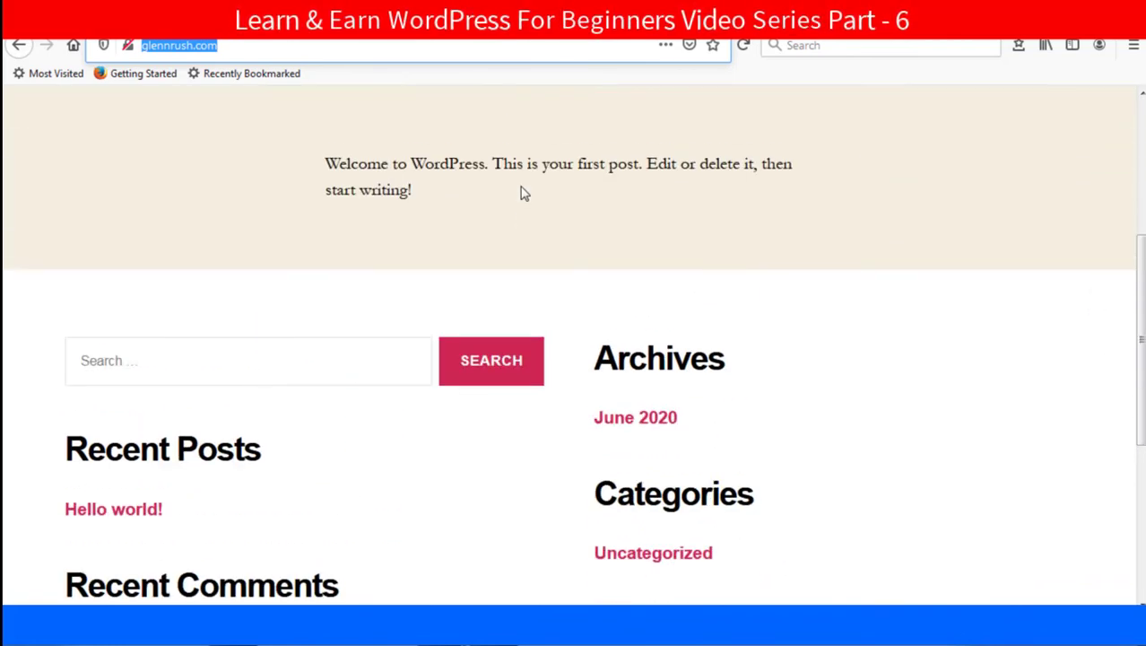
scroll(524, 194, "up", 5)
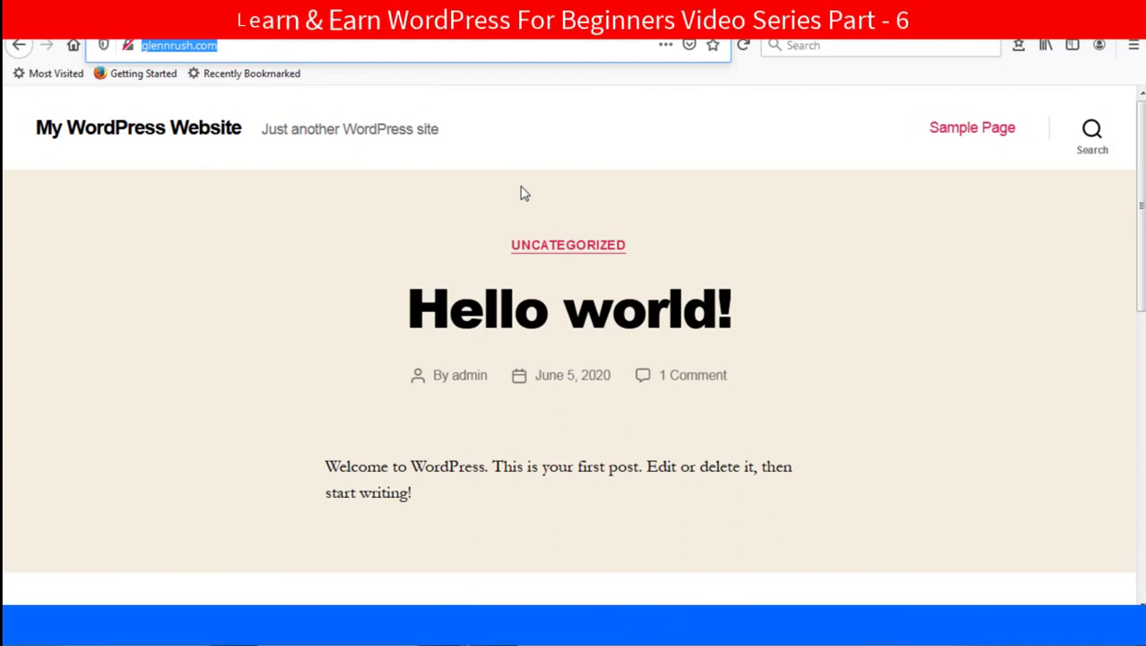